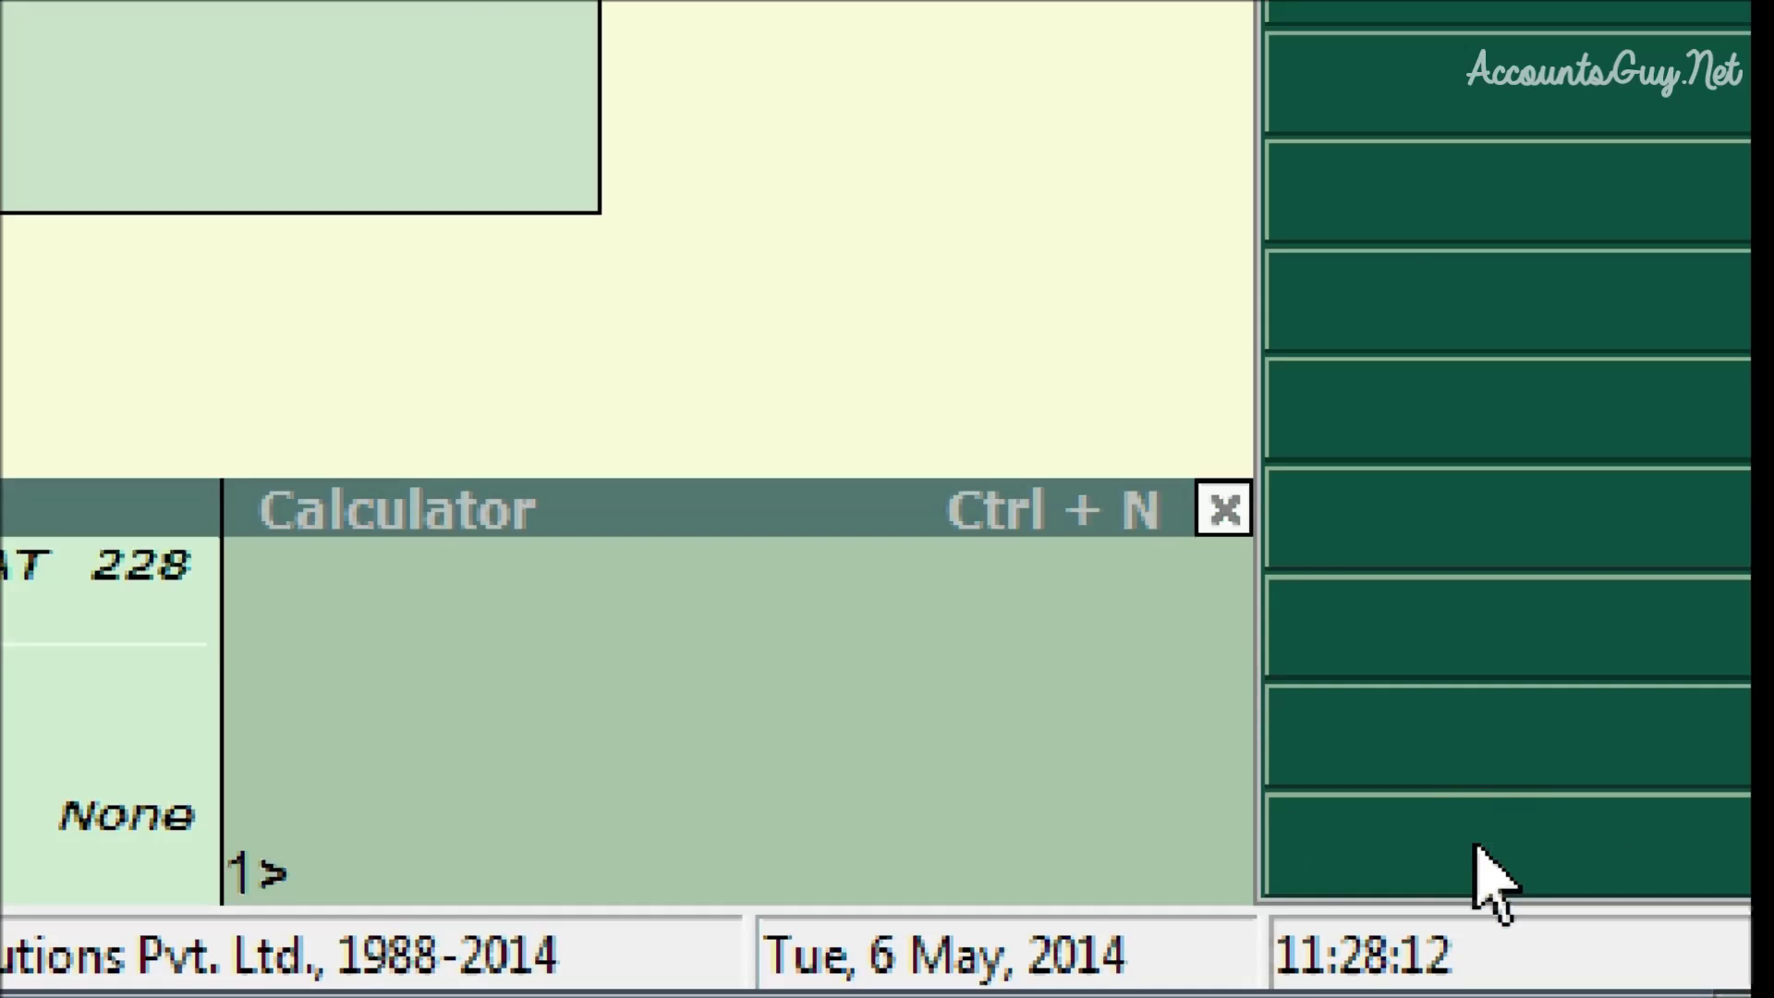
- Open the Configuration menu with F12: Configure from the Gateway of Tally
click(1491, 866)
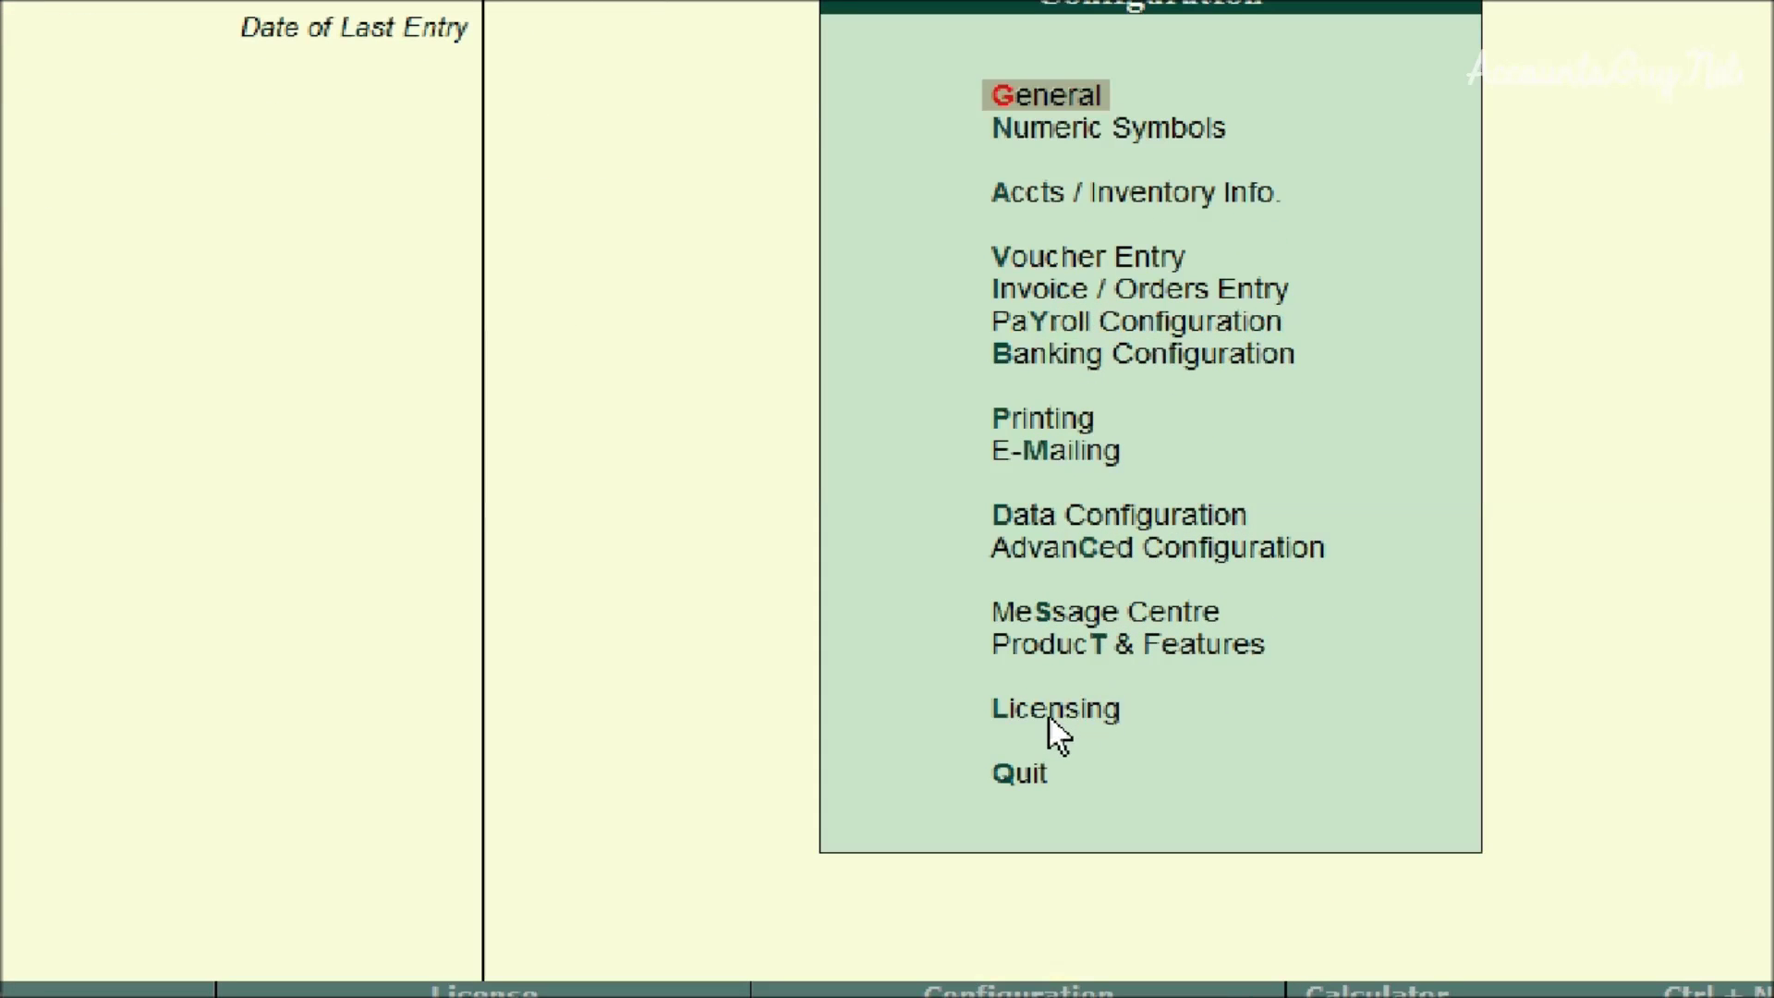
- Start Licensing > Surrender License, dismiss the administrator error, and confirm Yes
click(1048, 711)
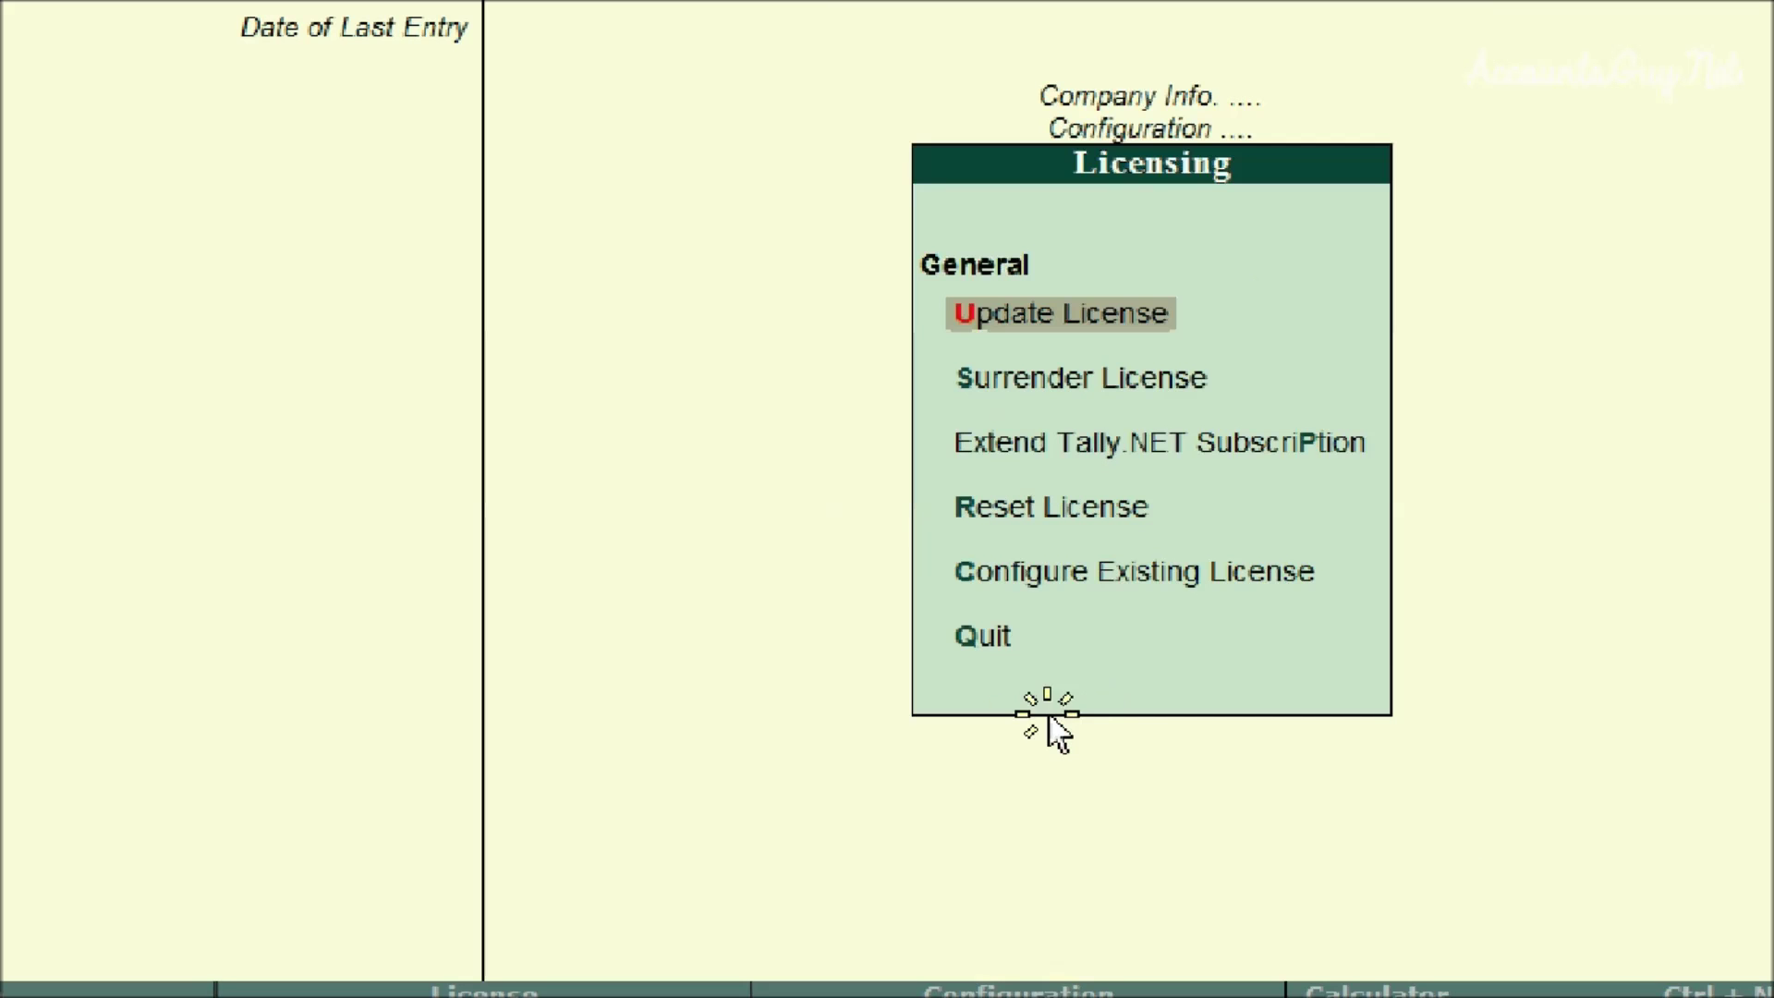
click(1045, 375)
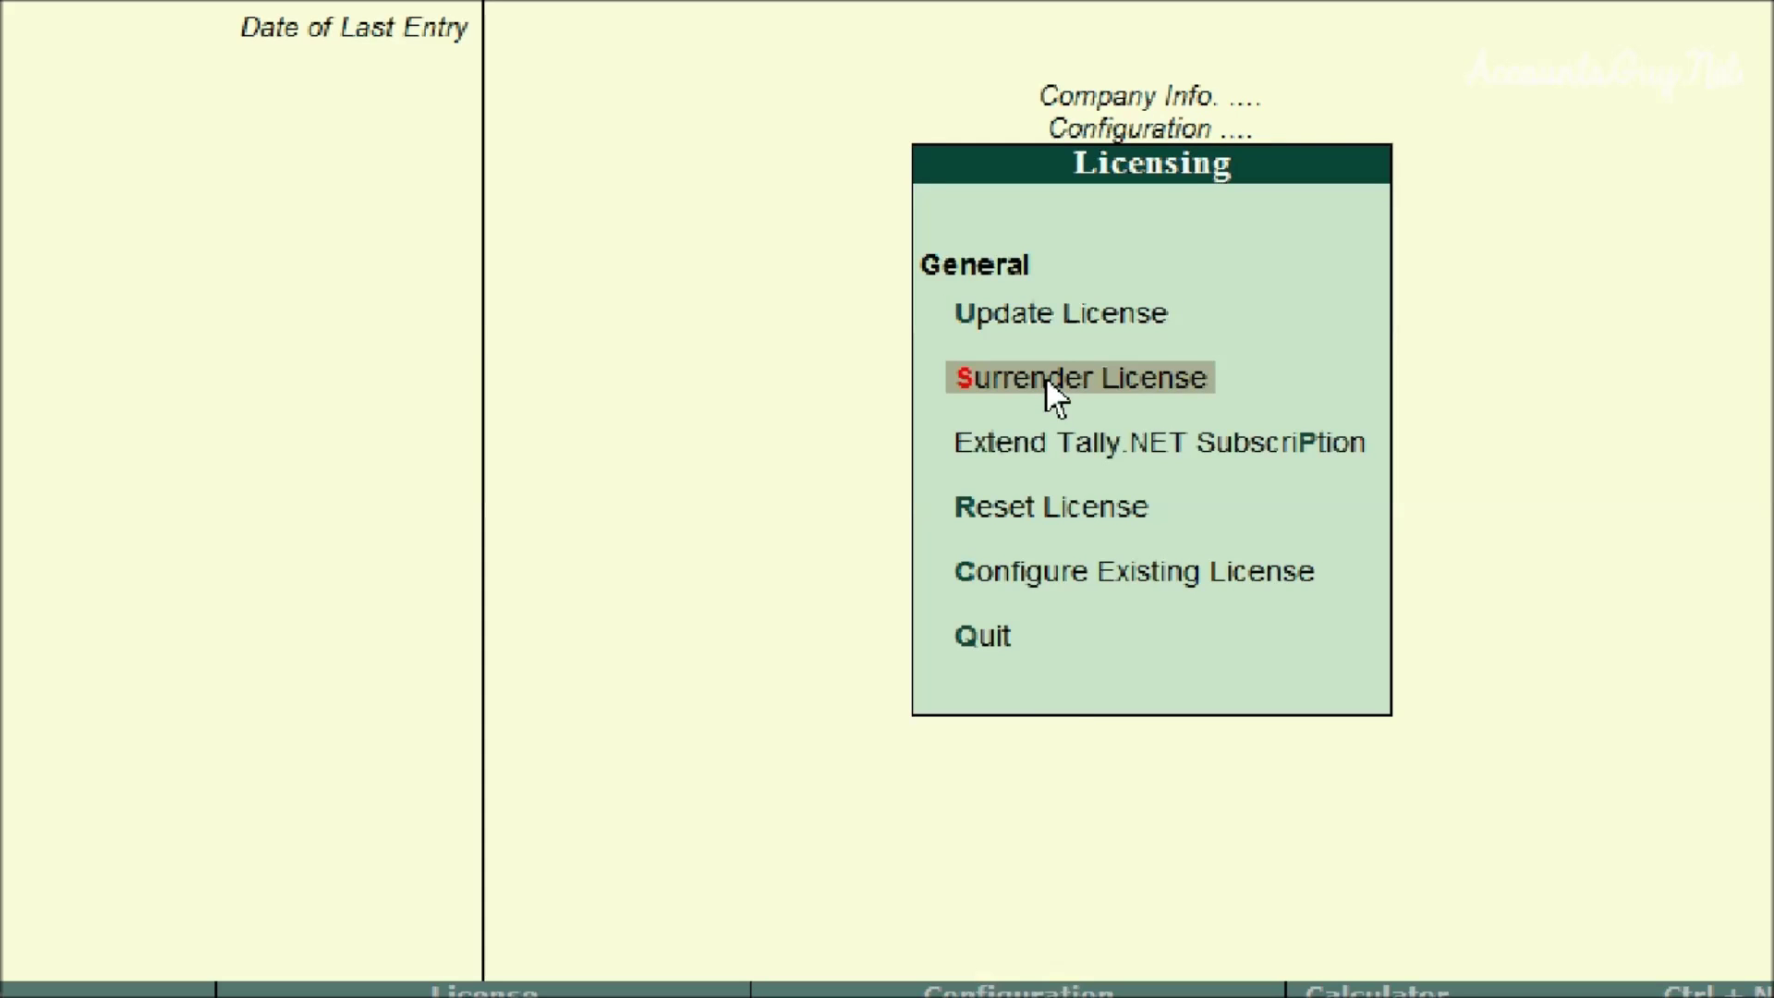
click(1046, 375)
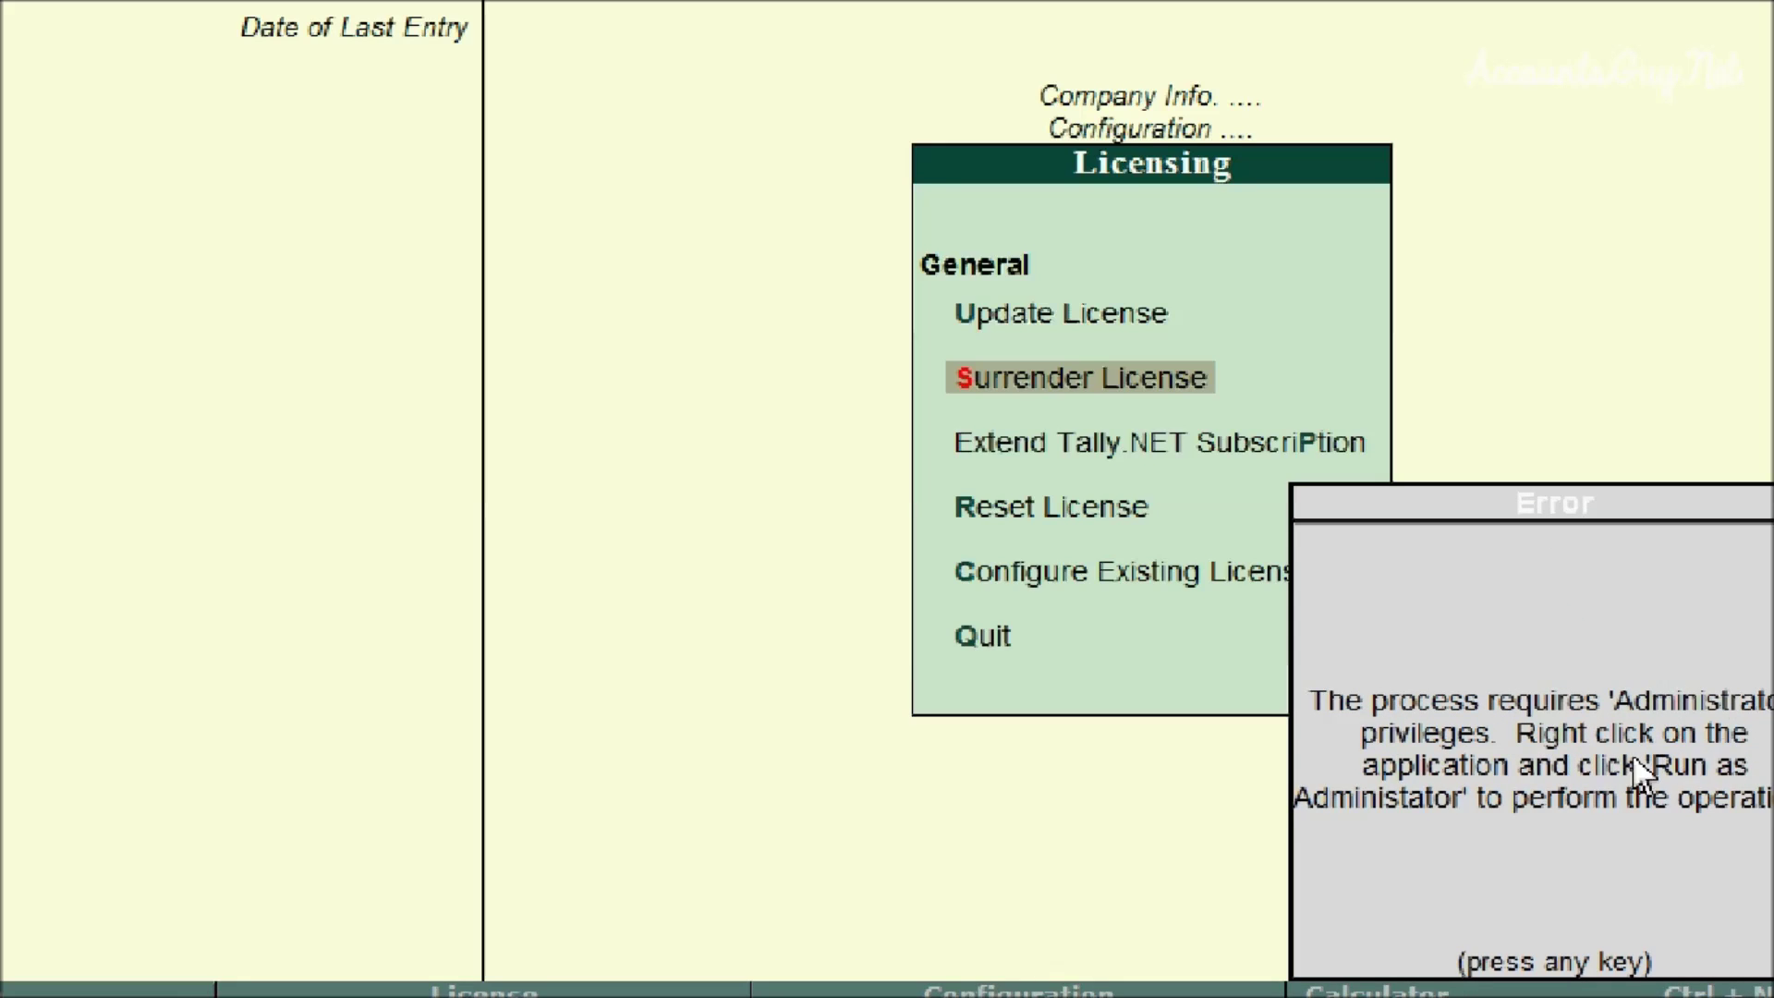
key(Return)
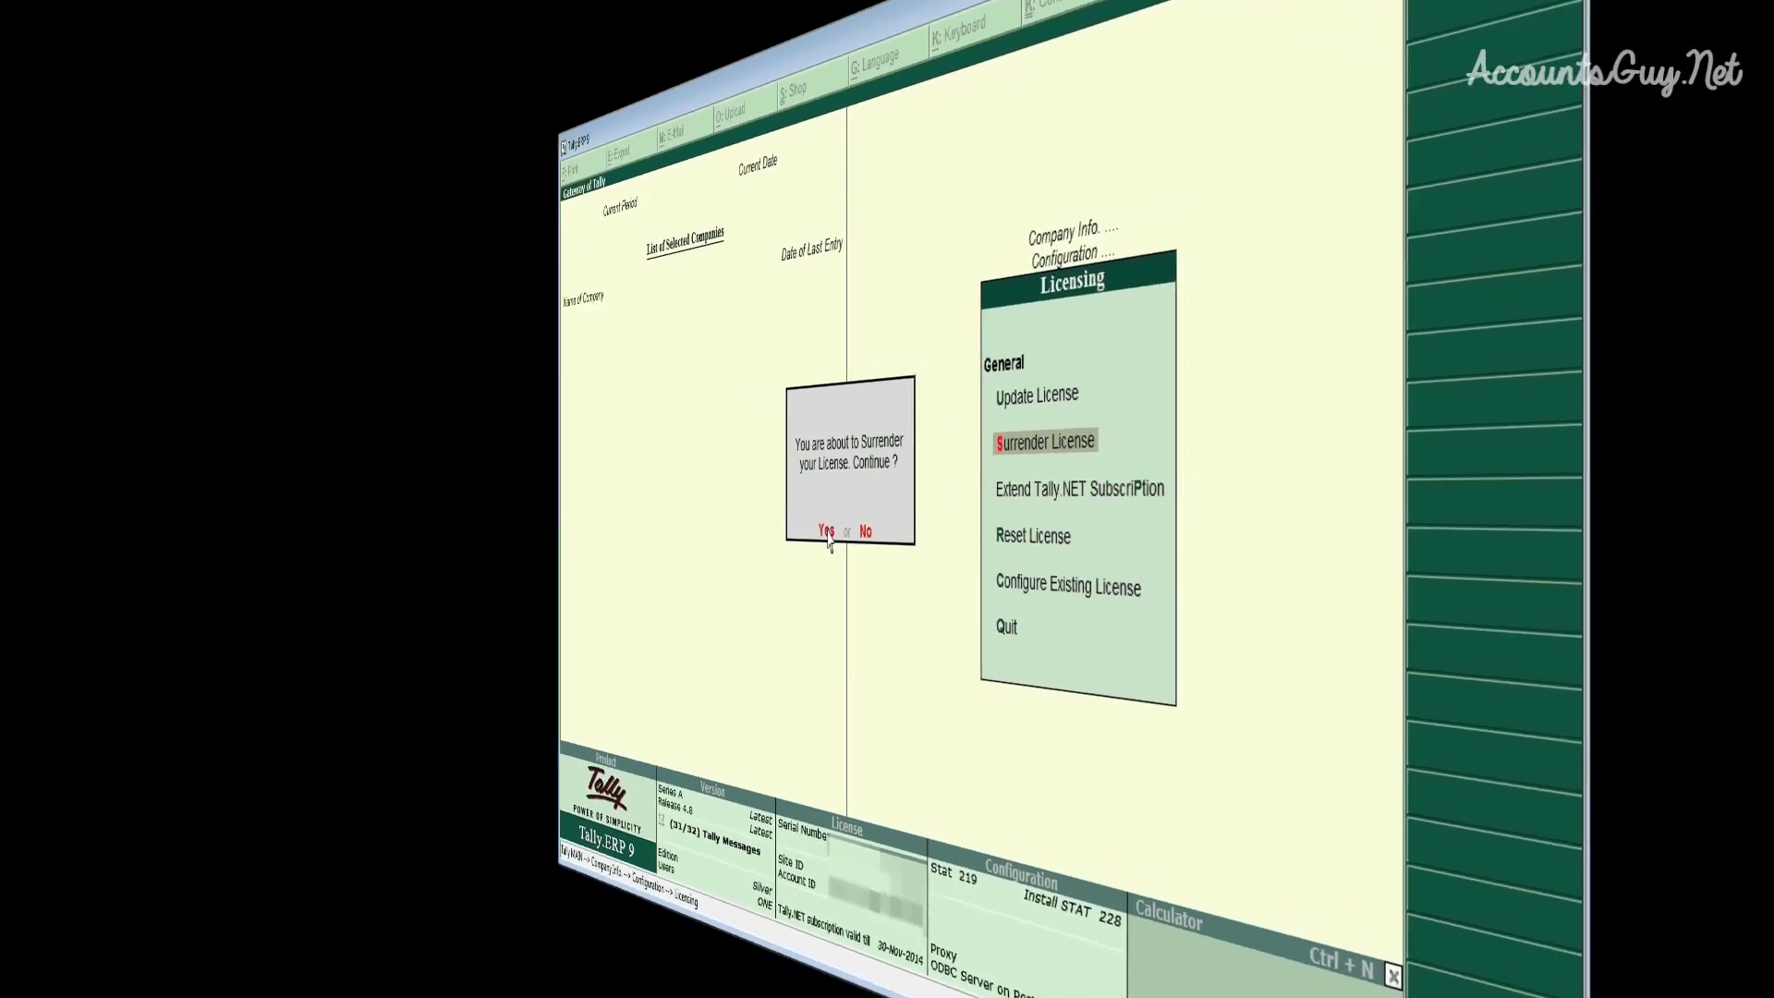
click(765, 536)
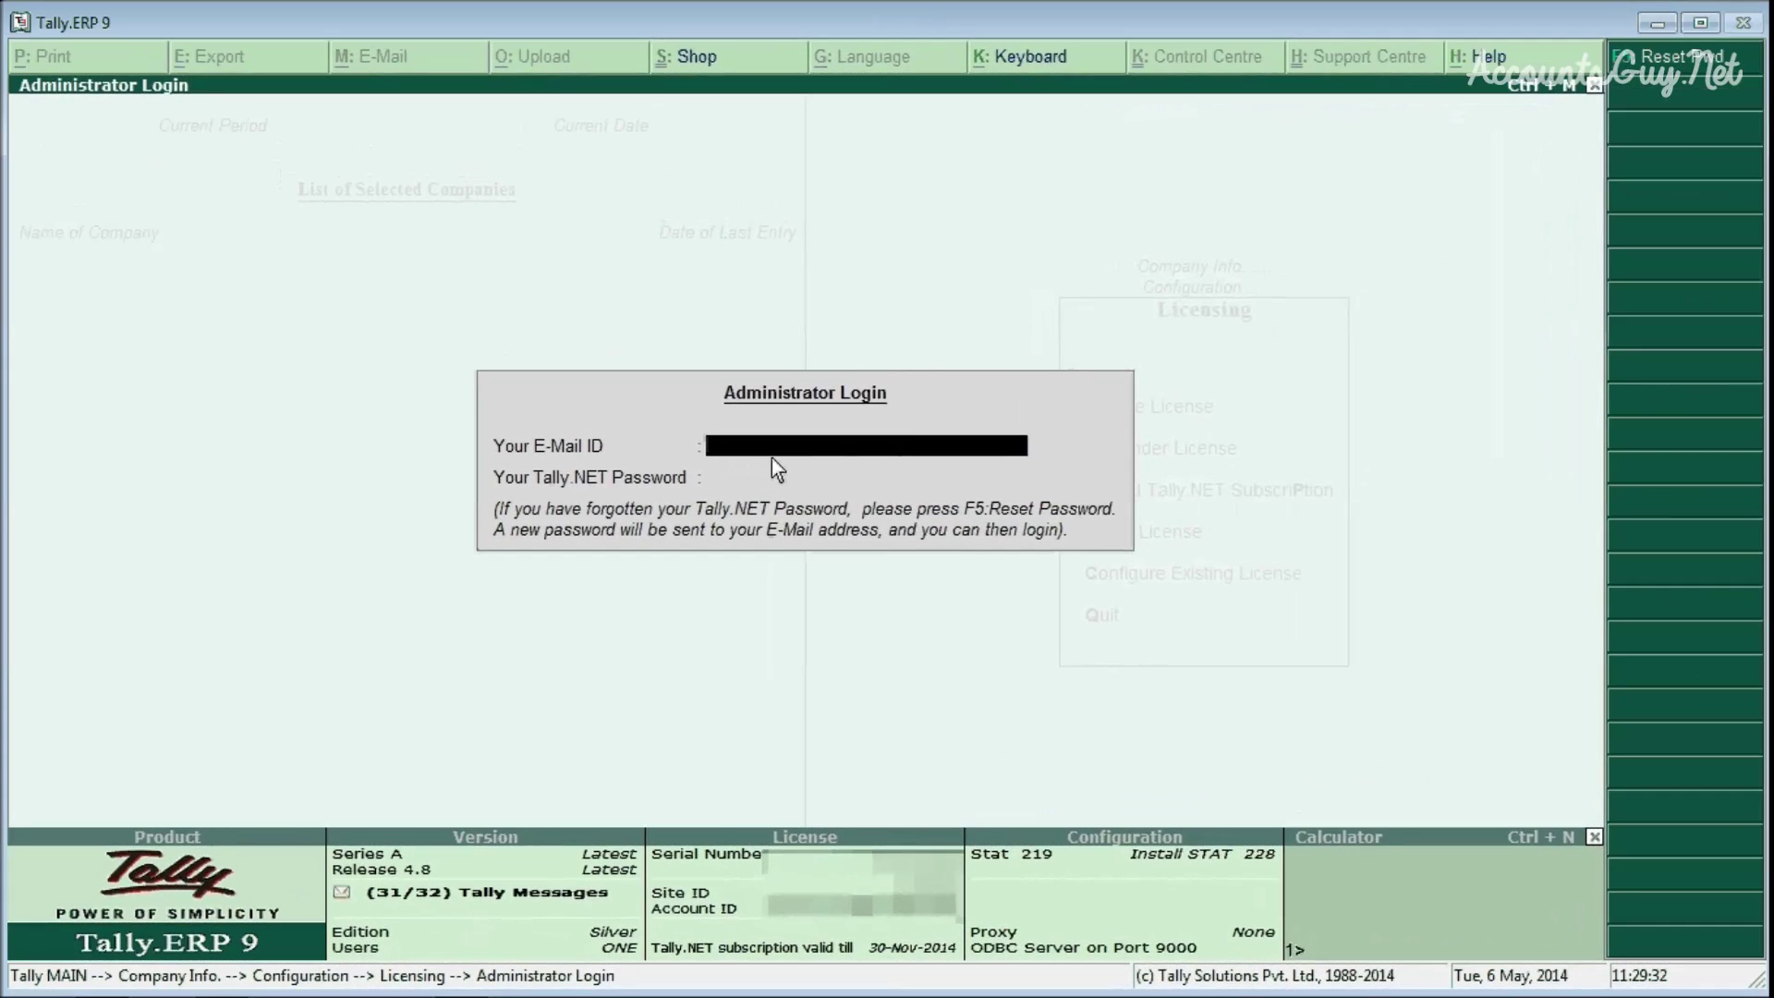
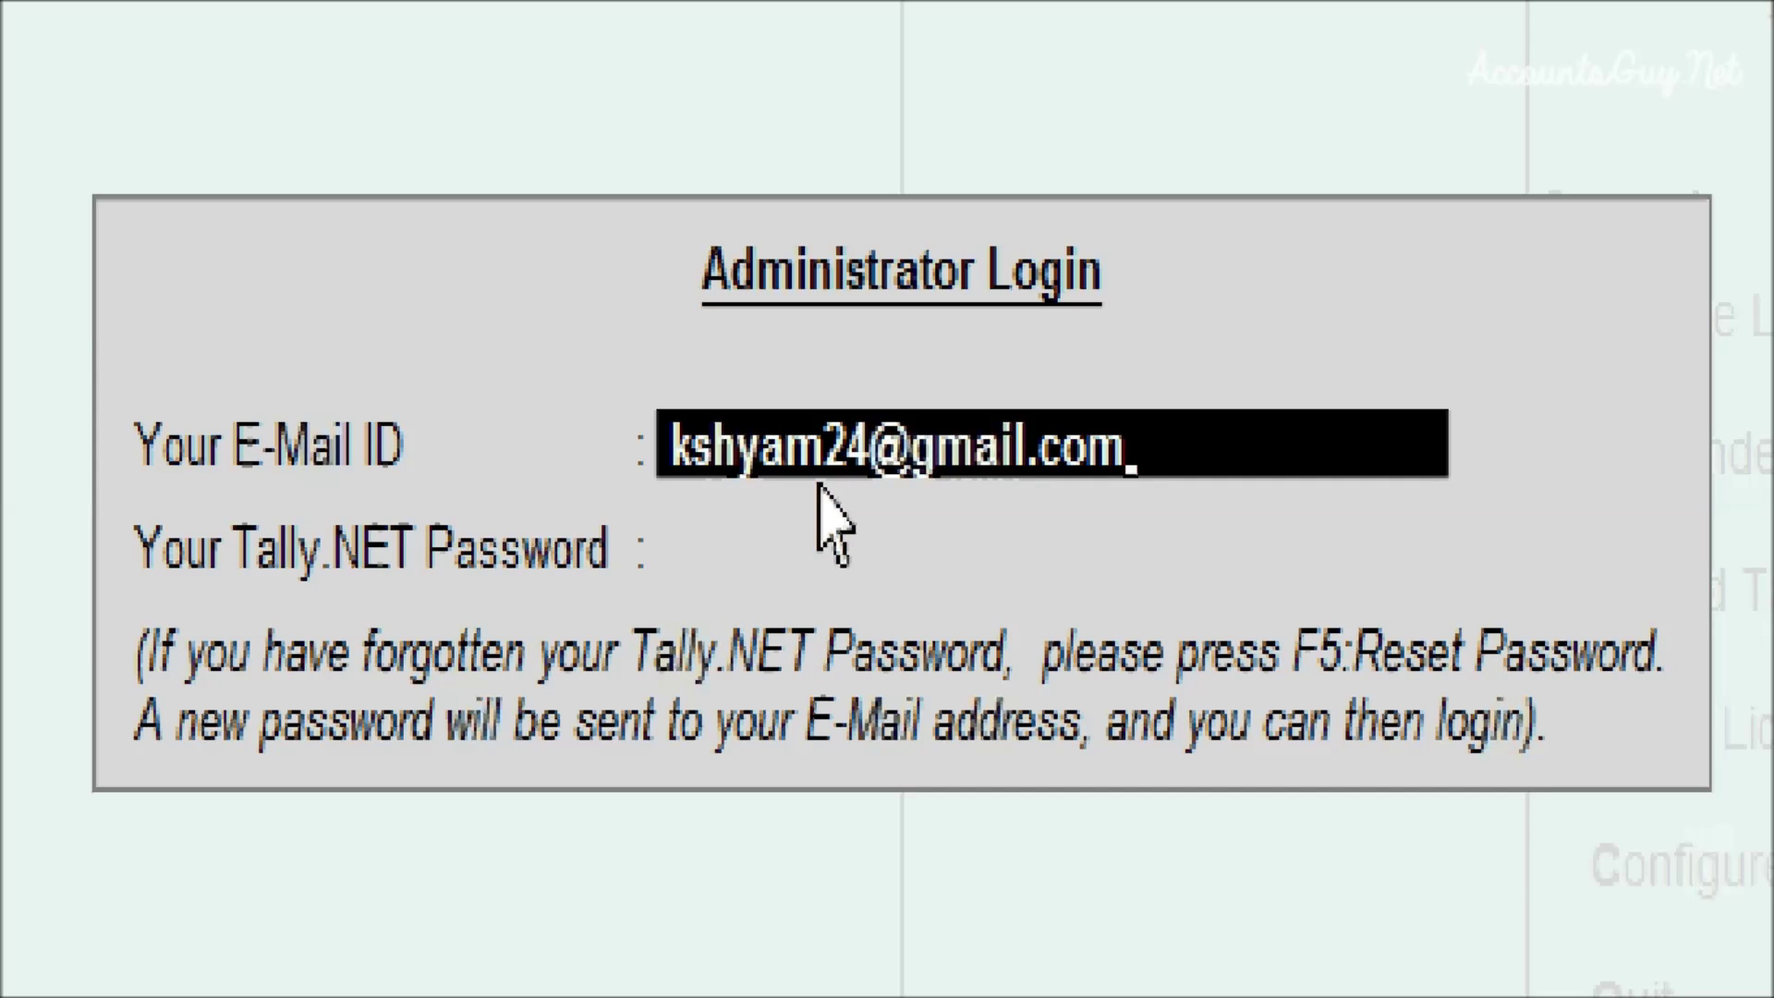
- Submit the Tally.NET e-mail ID and move on to the password
key(Return)
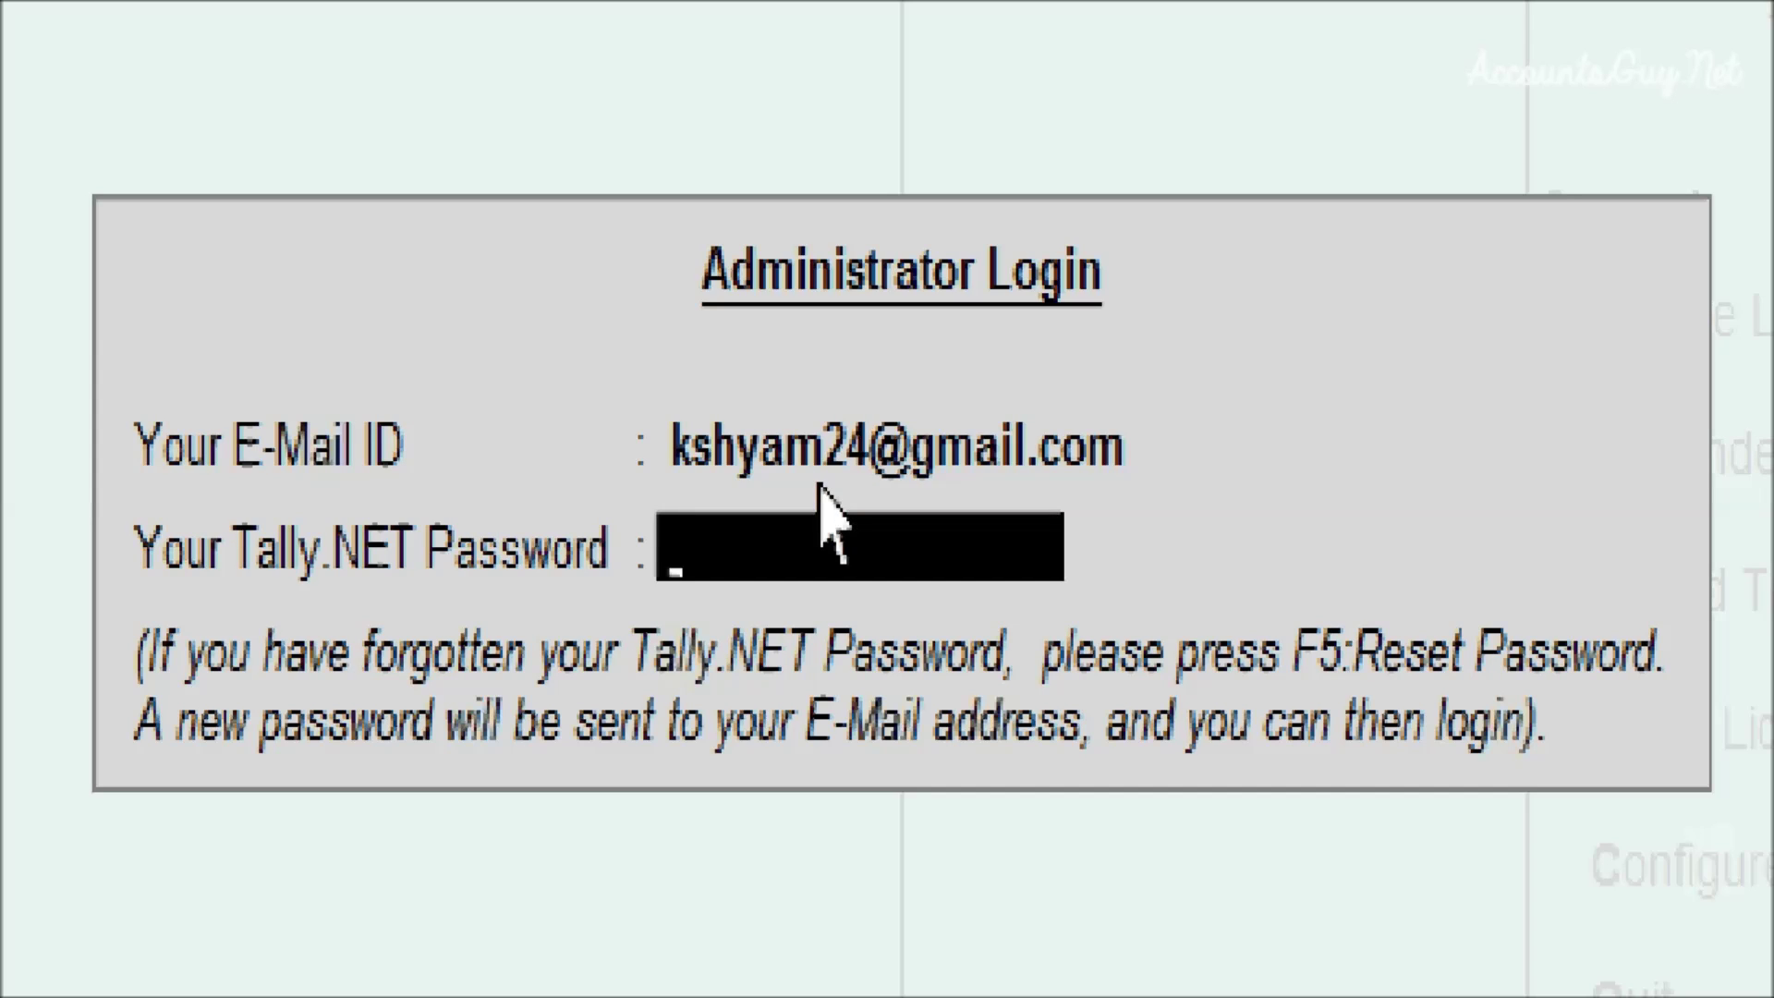
text(**********)
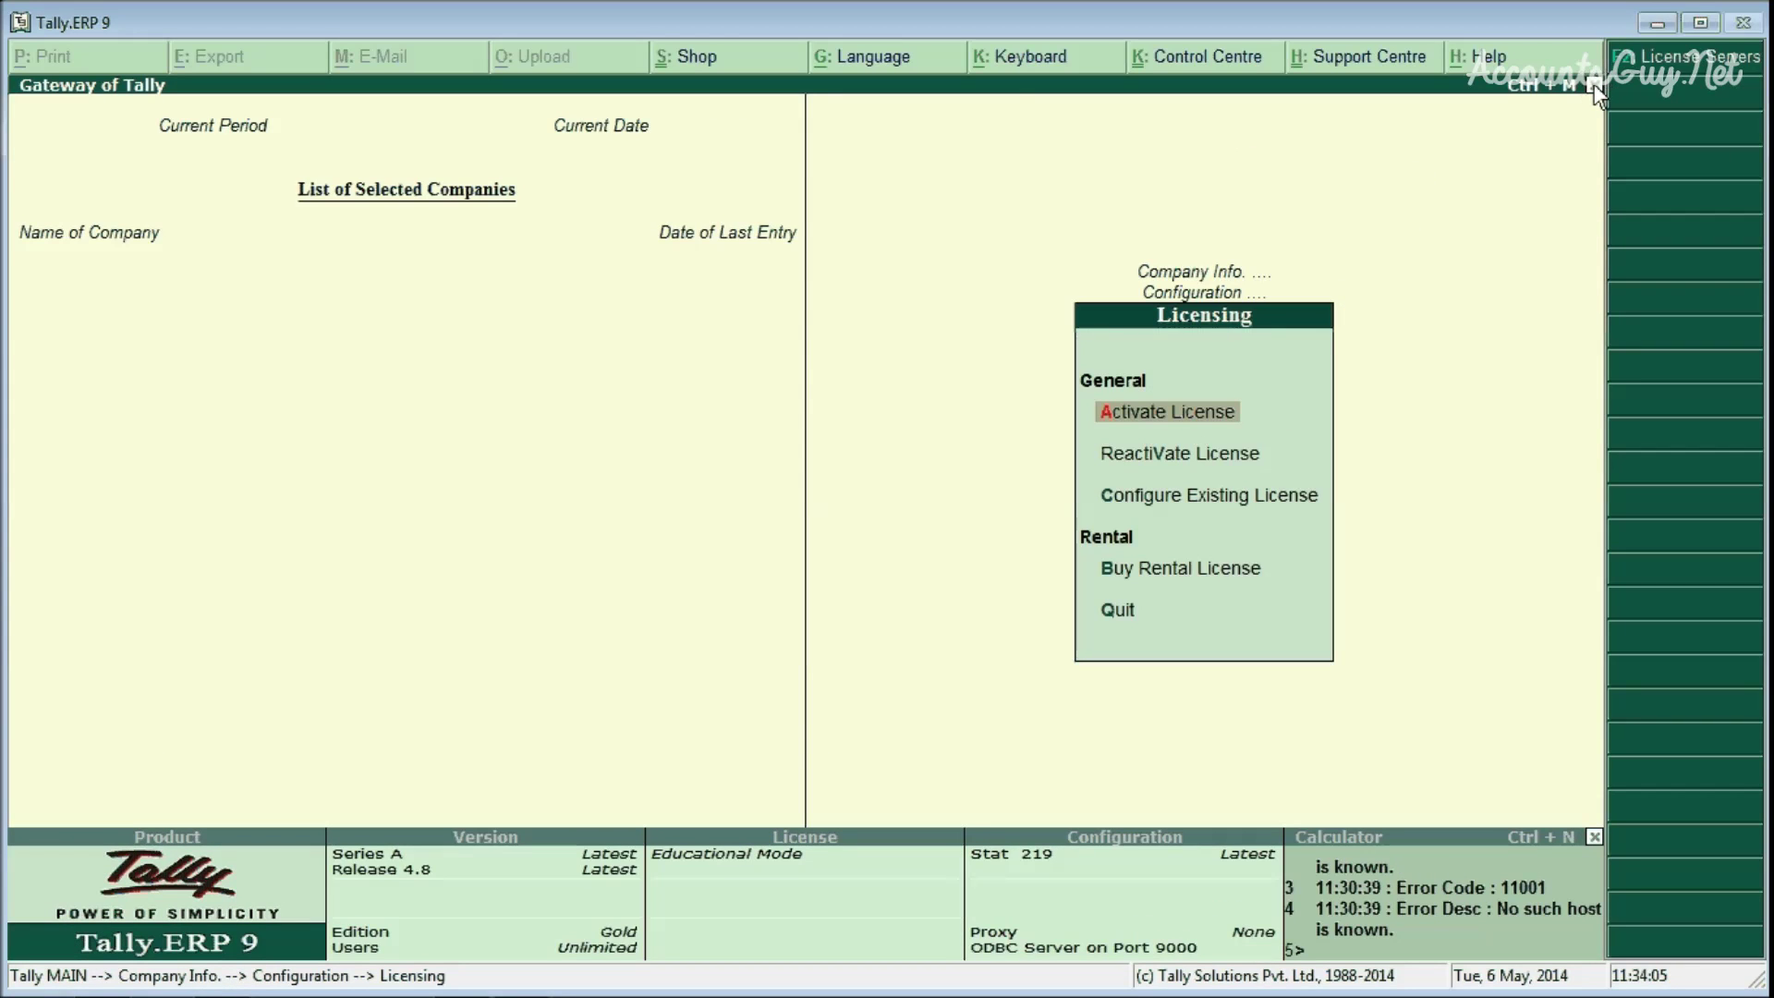
- Back out of the Licensing and Configuration menus and confirm Yes to quit
key(Escape)
key(Escape)
key(Escape)
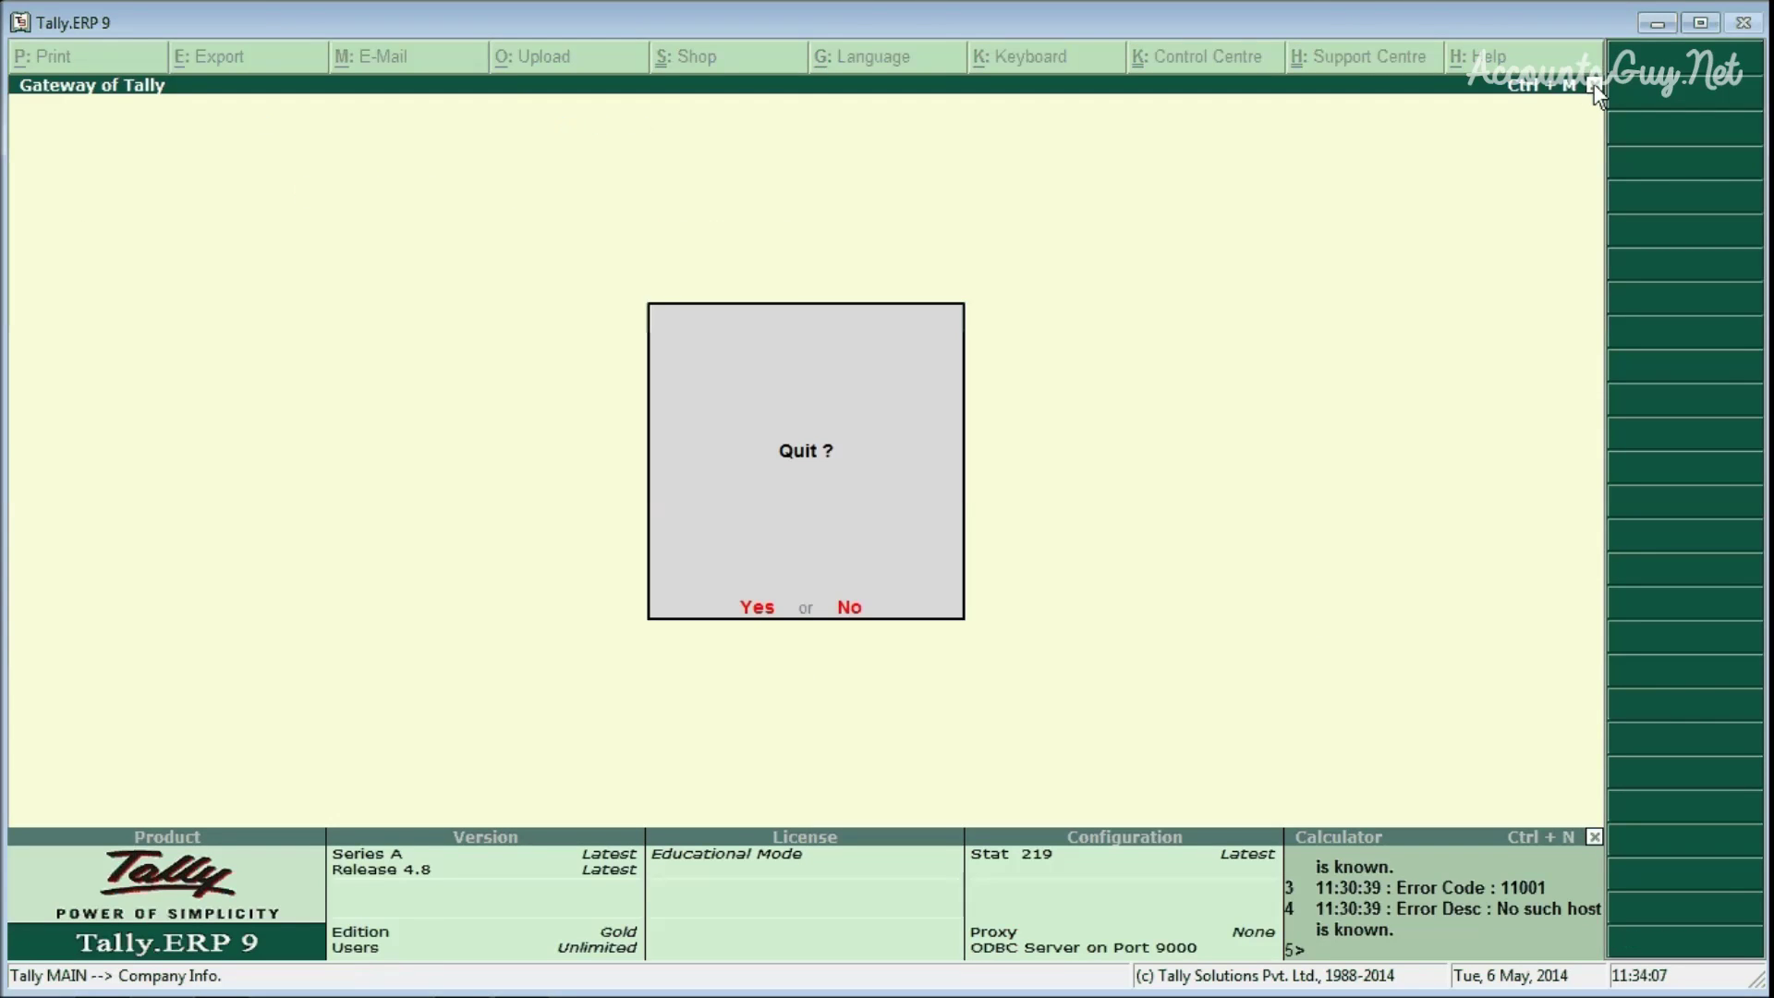
click(845, 607)
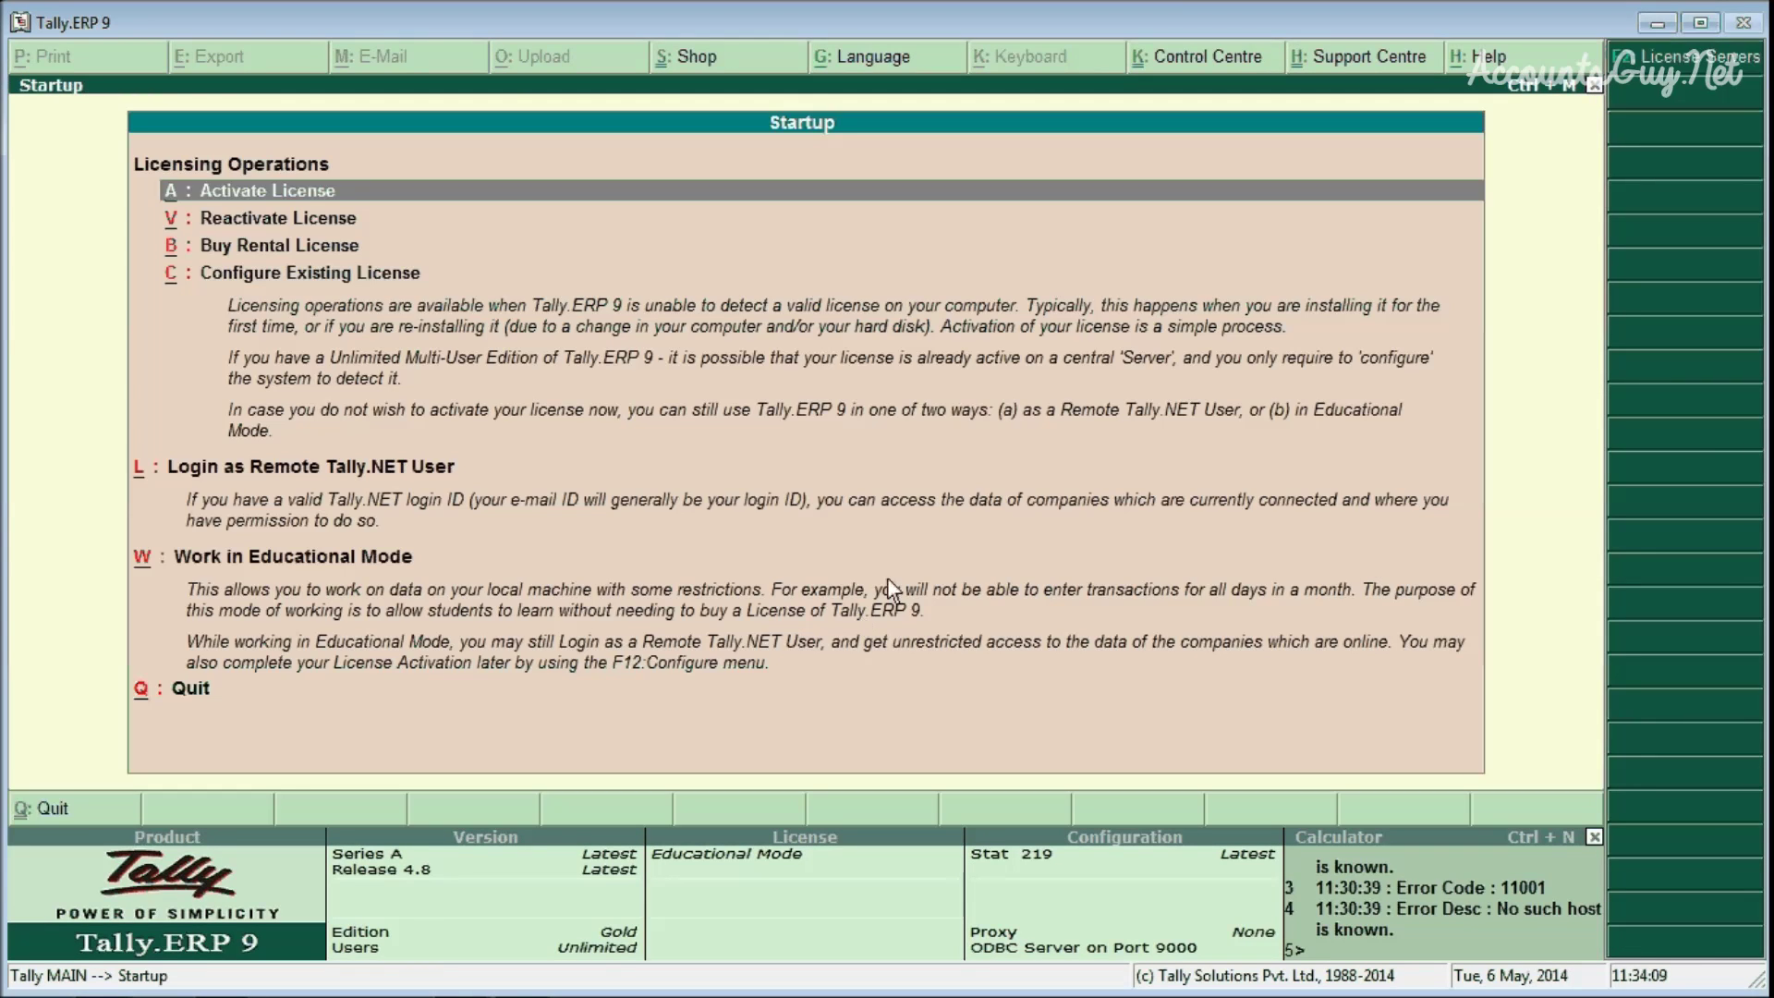